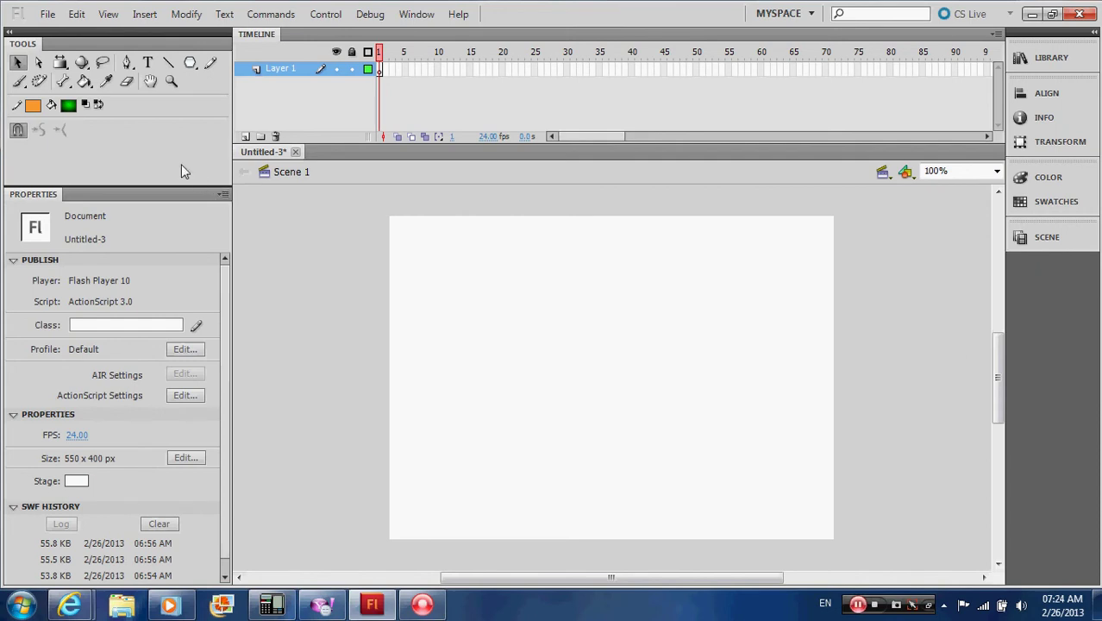
Choose the Text tool, keep the TLF Text and Read Only options, and set the text color to blue
click(149, 67)
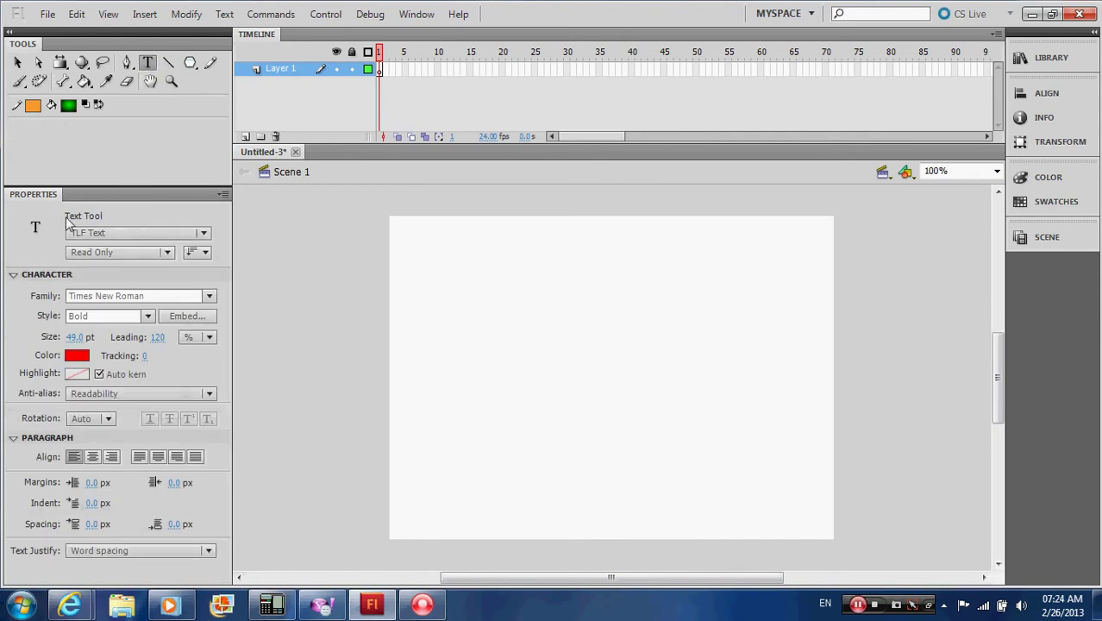
click(204, 236)
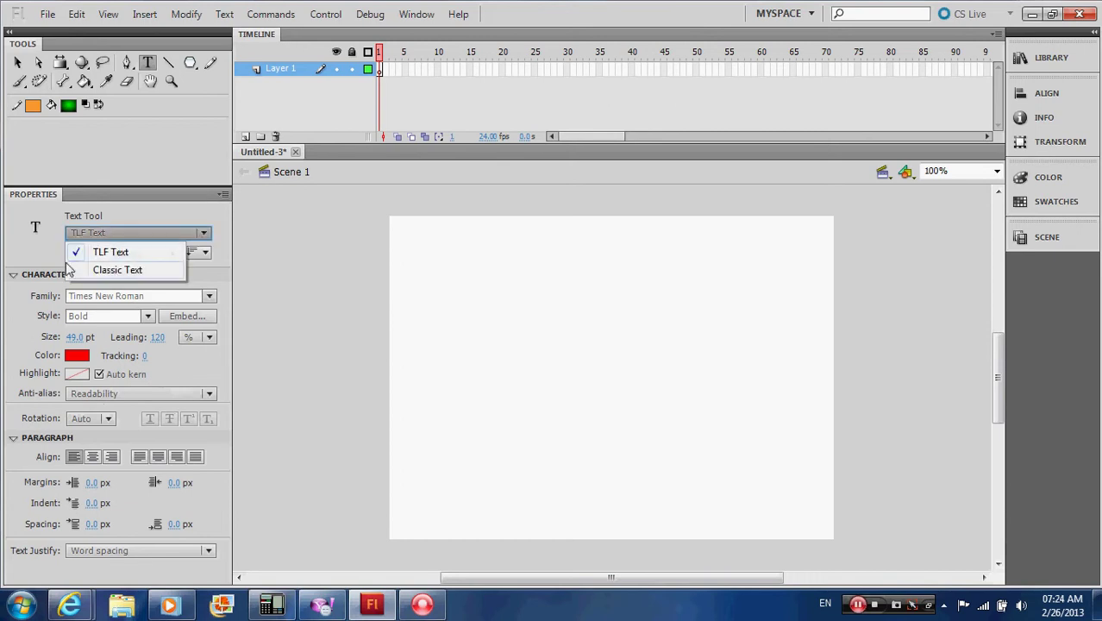
click(35, 253)
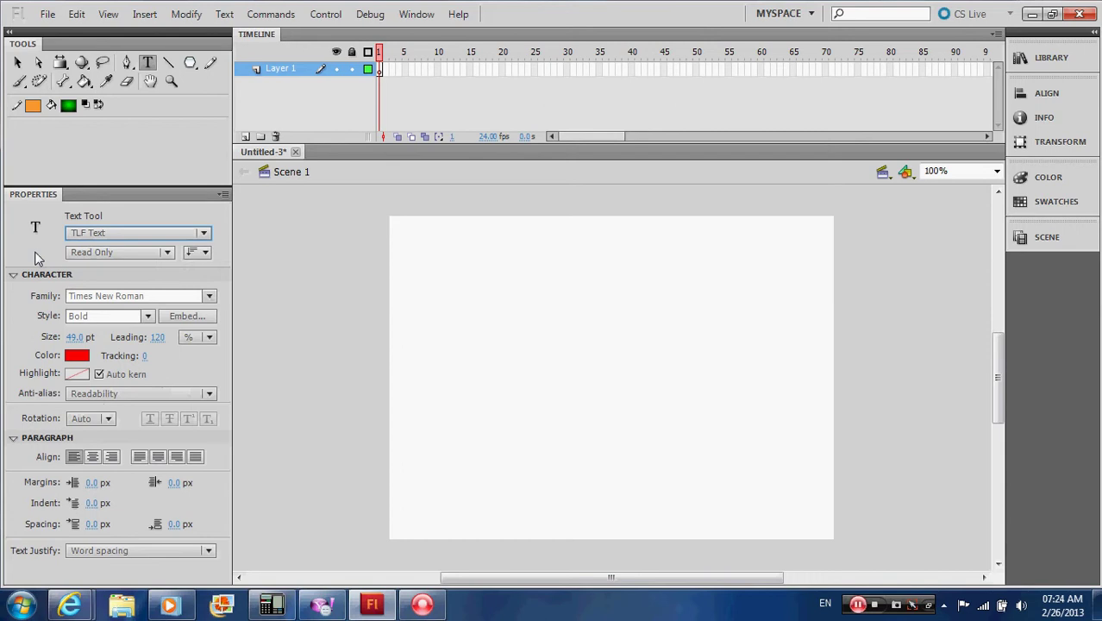
click(167, 252)
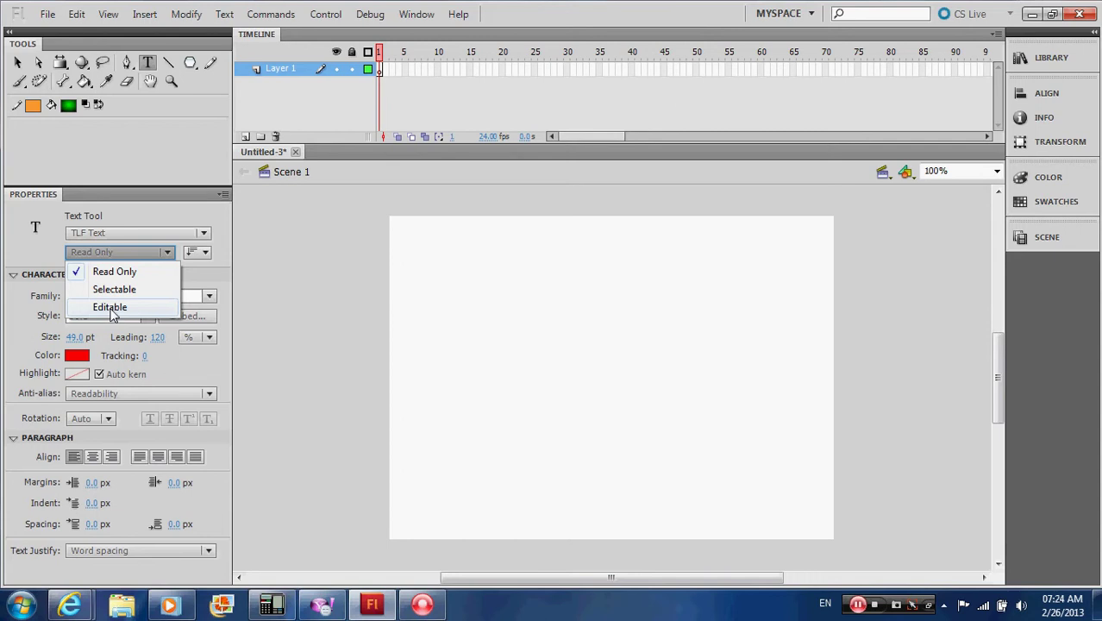
click(43, 252)
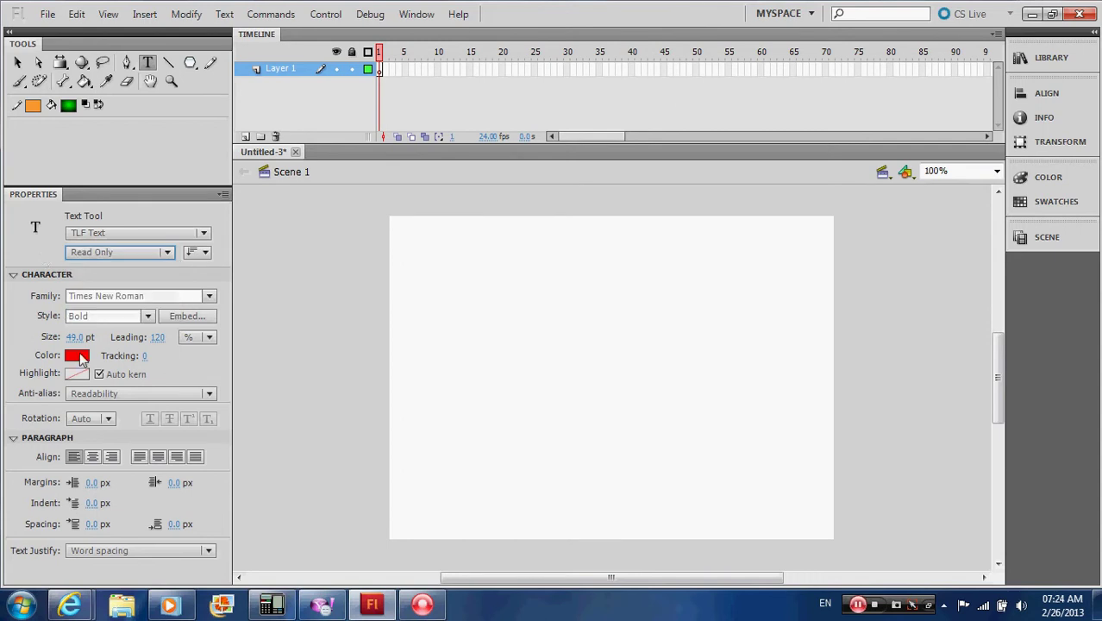
click(78, 372)
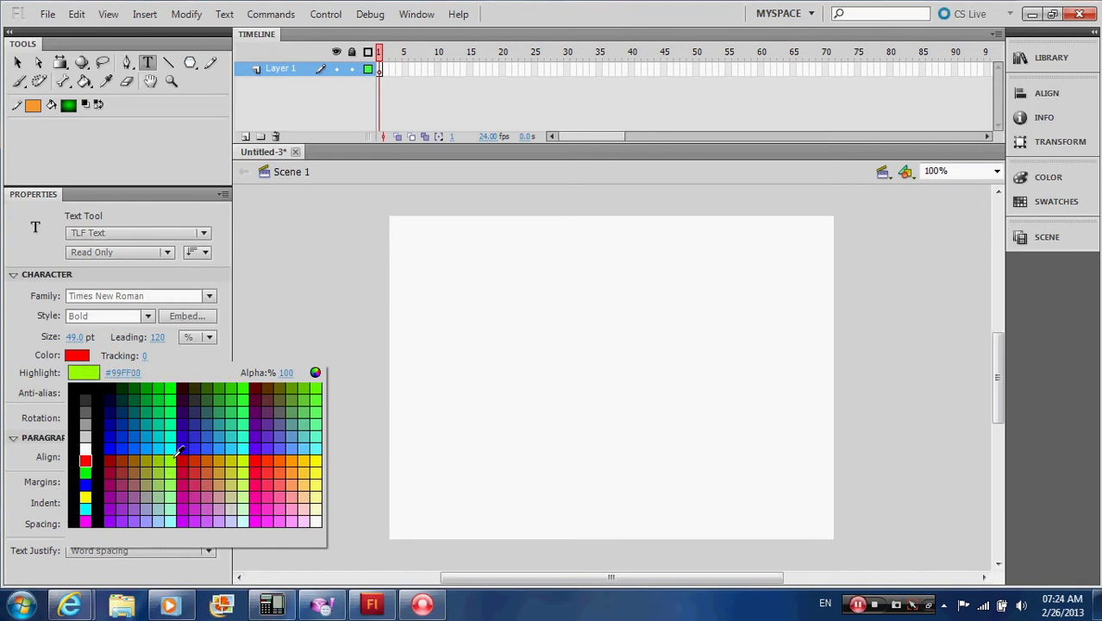
click(115, 442)
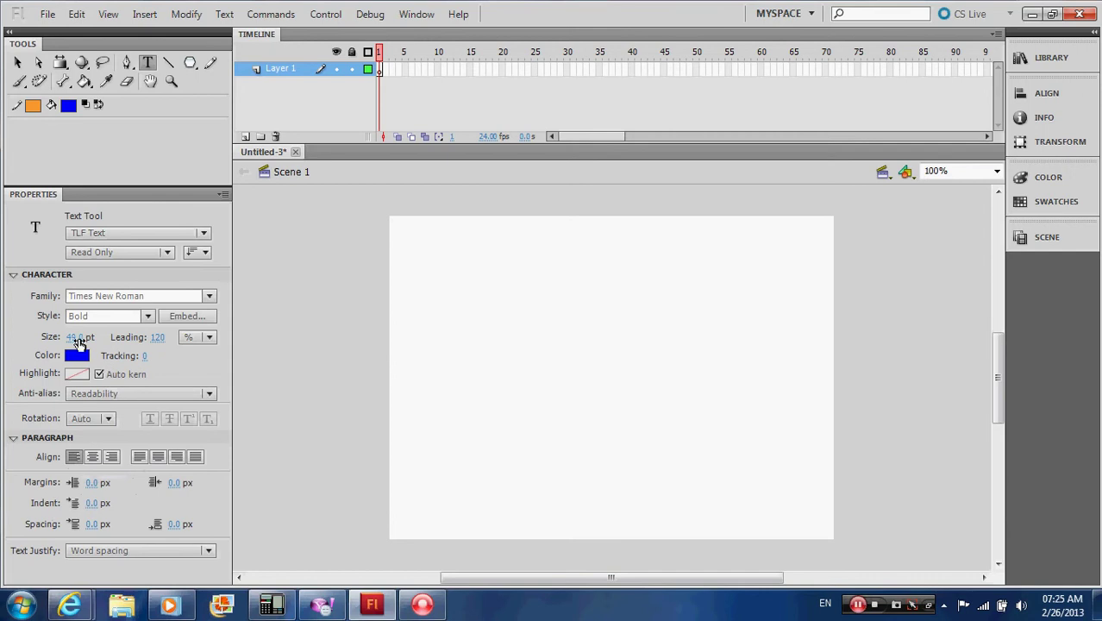
Keep the text orientation horizontal and set the font size to 46 pt
click(197, 254)
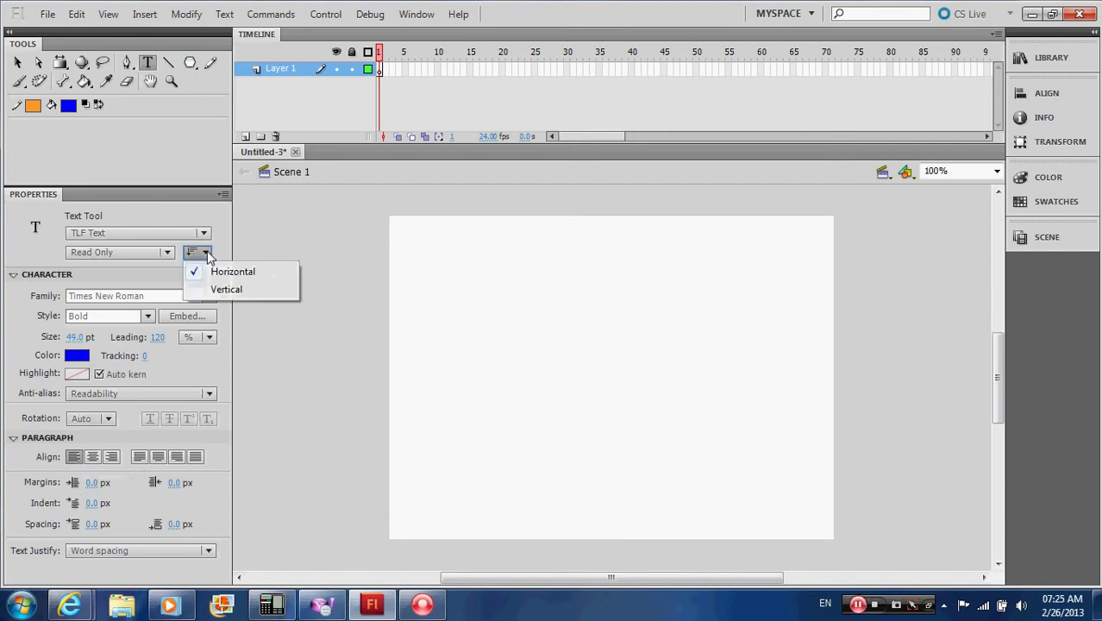
click(148, 277)
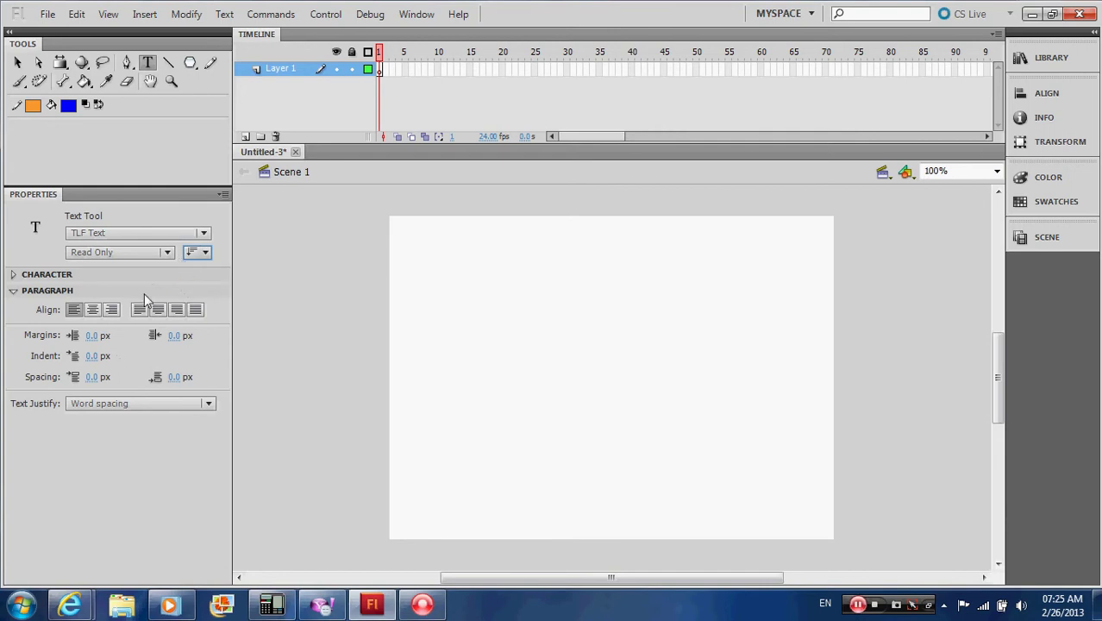
click(16, 278)
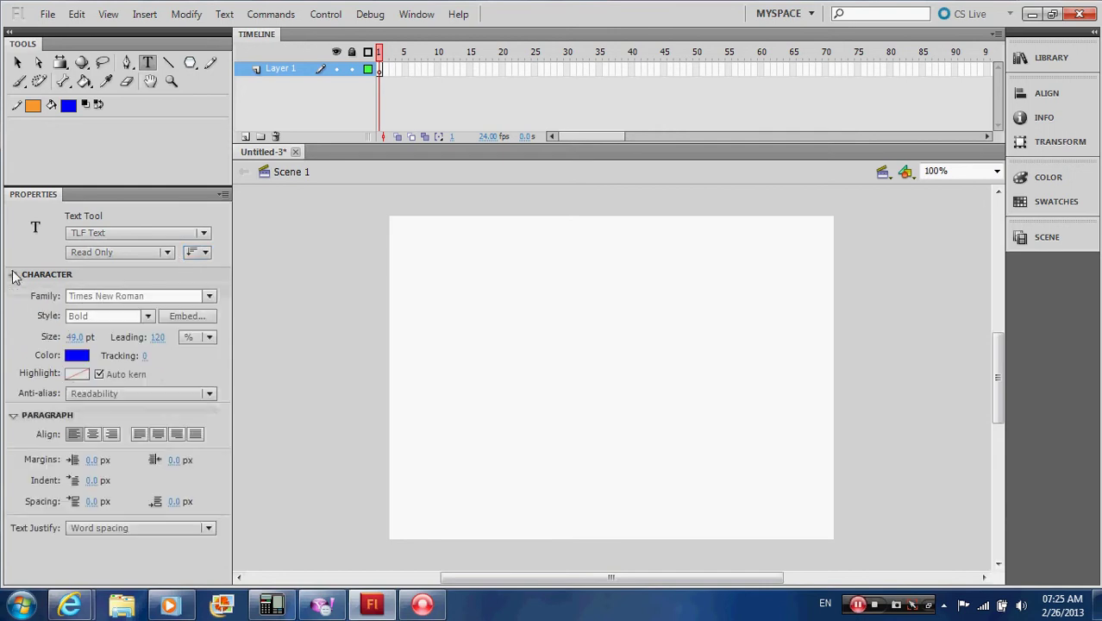
click(75, 338)
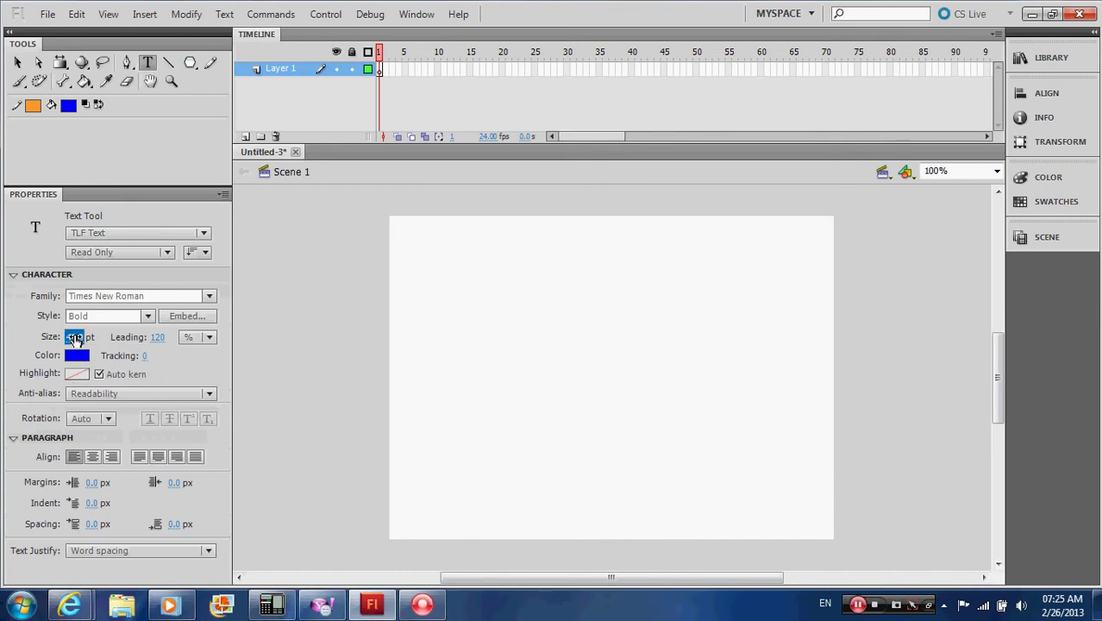
mouse_move(75, 338)
mouse_down()
mouse_move(94, 340)
mouse_move(57, 336)
mouse_move(76, 340)
mouse_up()
Add a text object with the surname in capitals slightly above the middle of the stage, and finish editing it
click(509, 316)
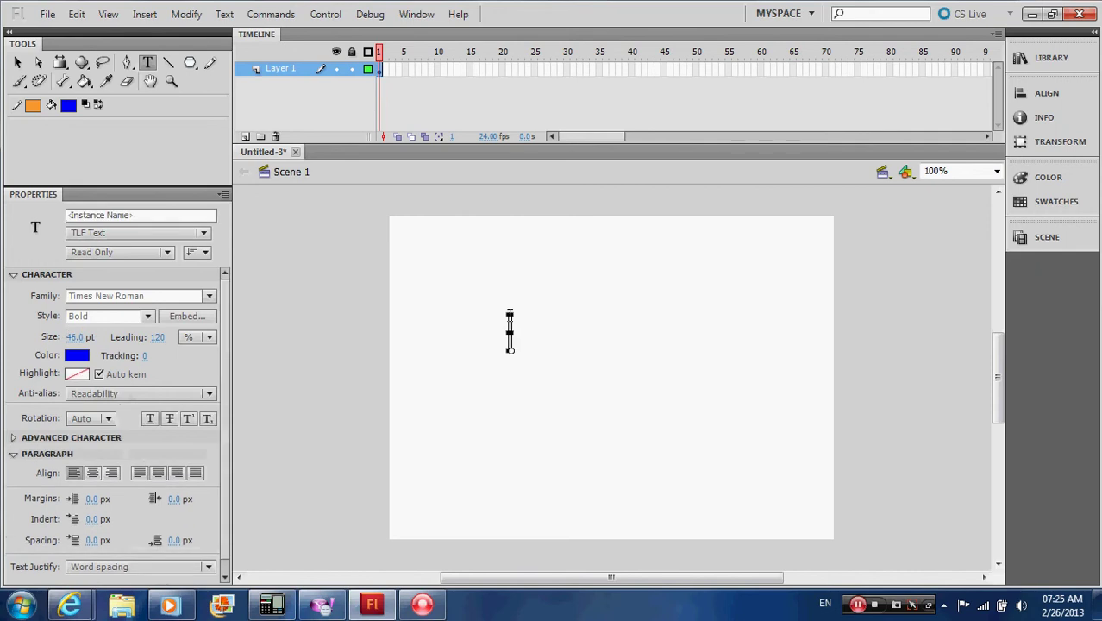
text(ELGHOB)
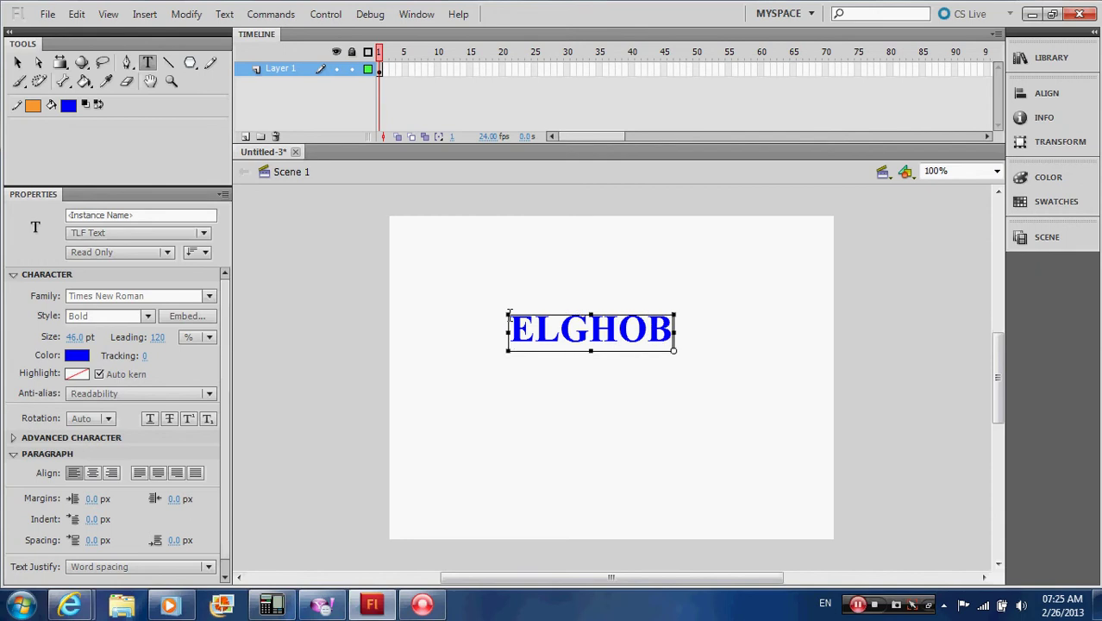
text(ARY)
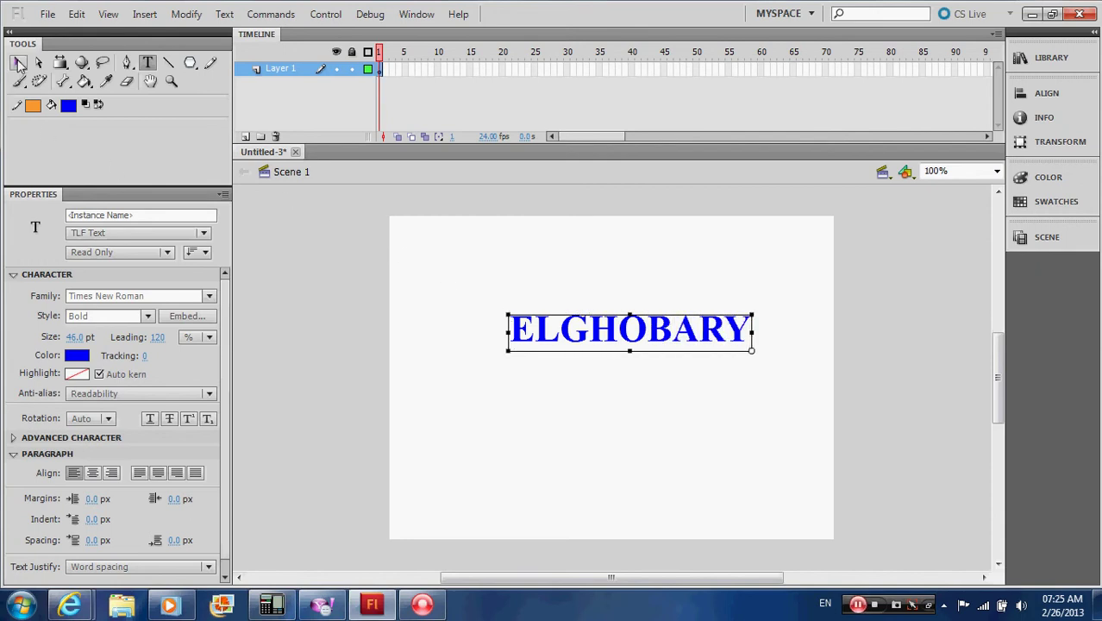
click(19, 65)
click(469, 273)
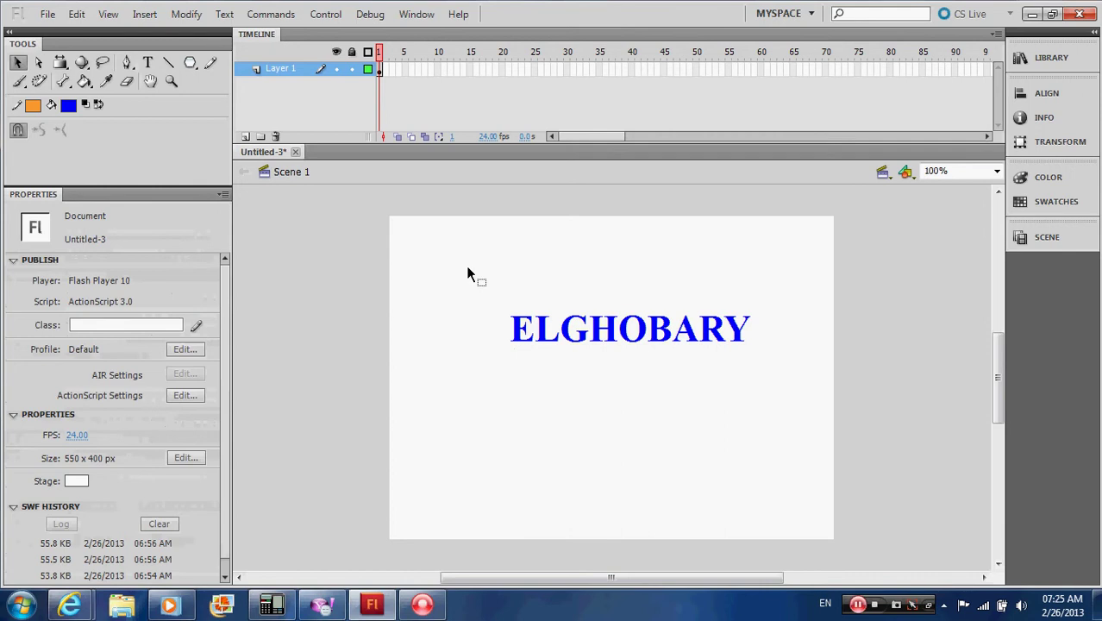
Move the text object slightly up and to the left, to about X 127, Y 98, and deselect it
click(602, 335)
drag(601, 336, 582, 323)
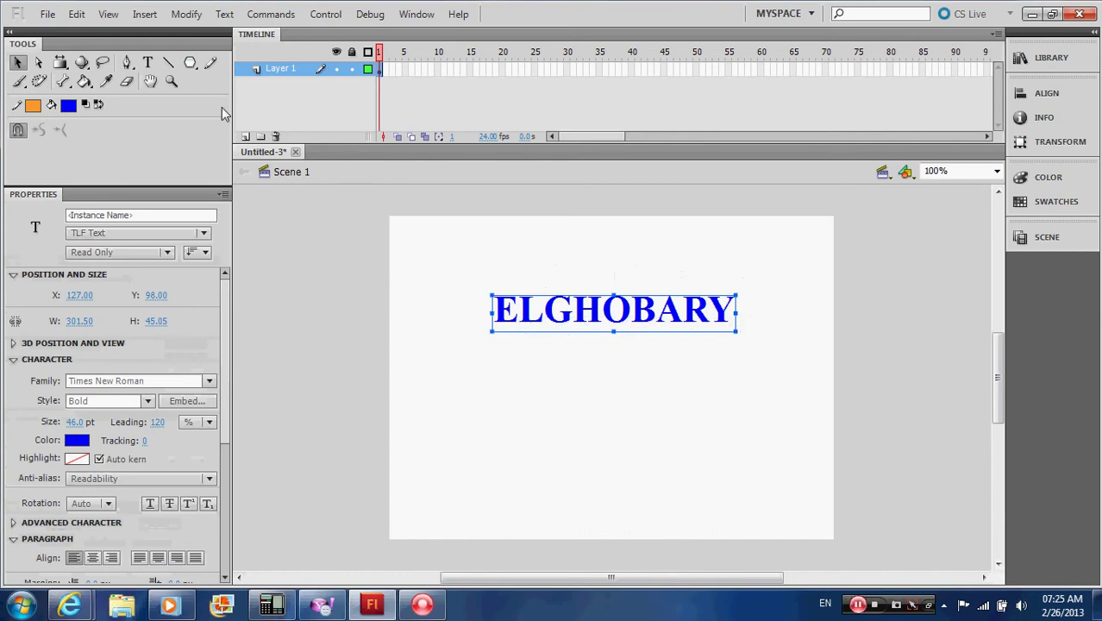
click(445, 310)
Set the size of the whole word to 55 pt and its color to a slightly violet blue
click(147, 62)
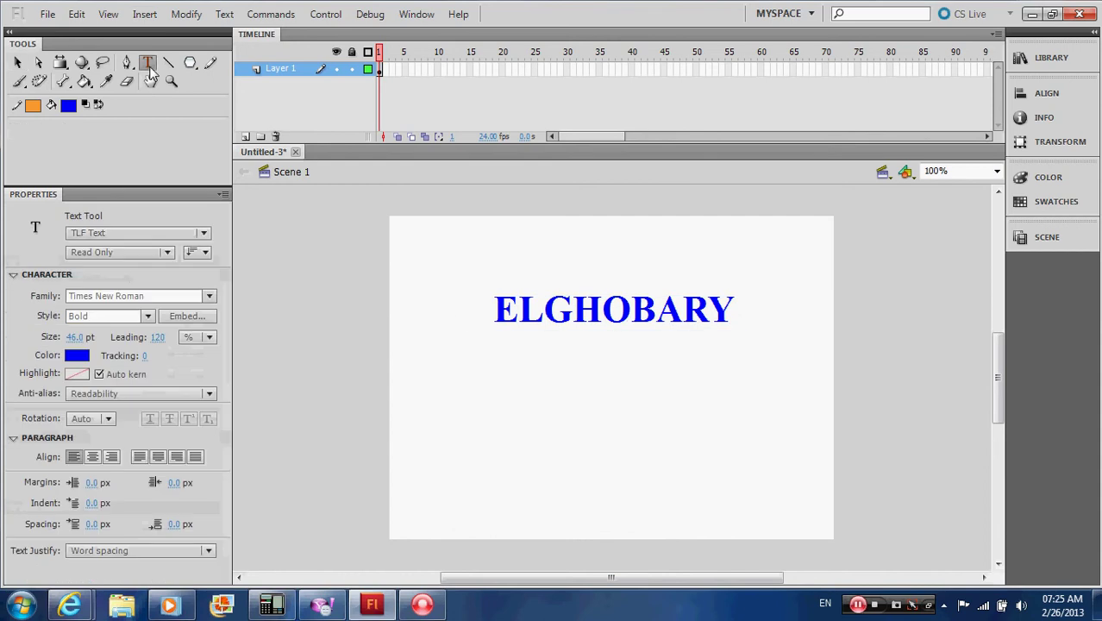
click(502, 311)
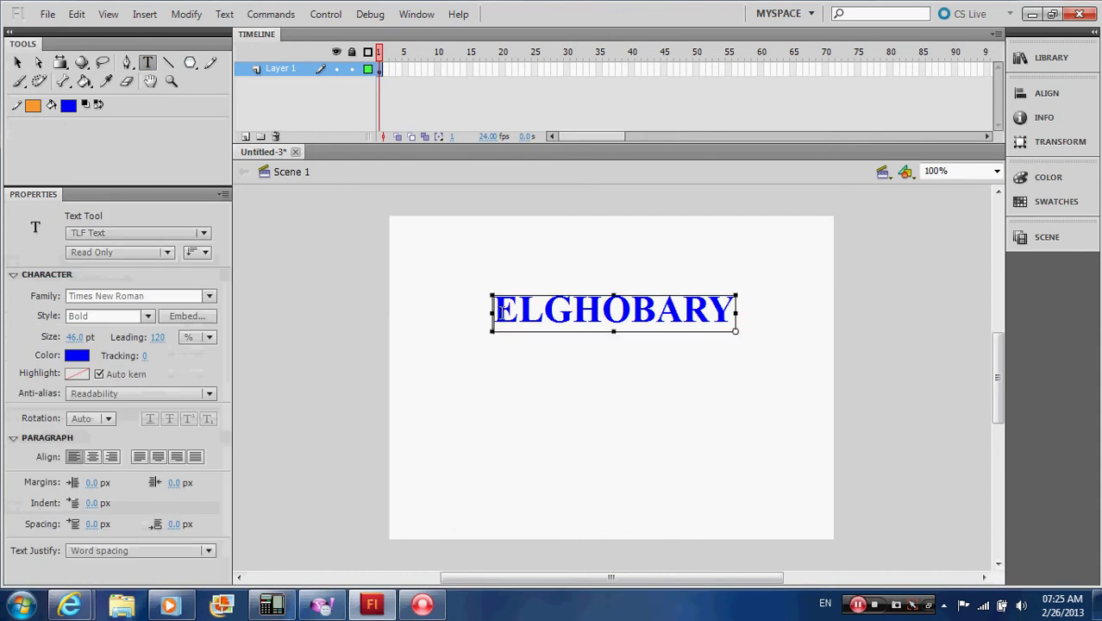
drag(501, 310, 732, 314)
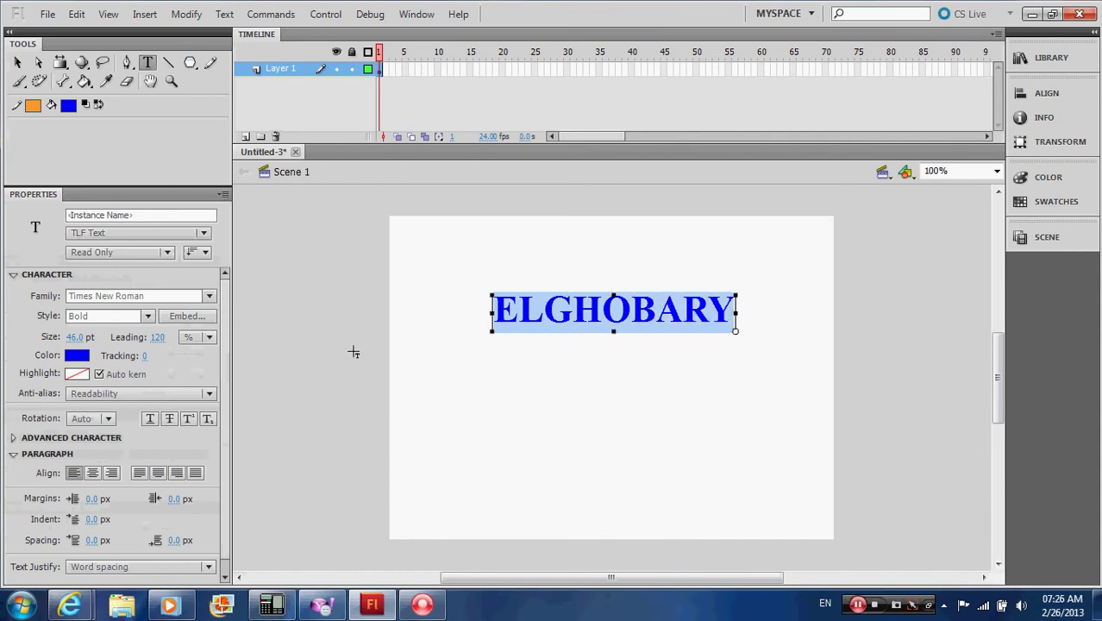
drag(74, 339, 83, 341)
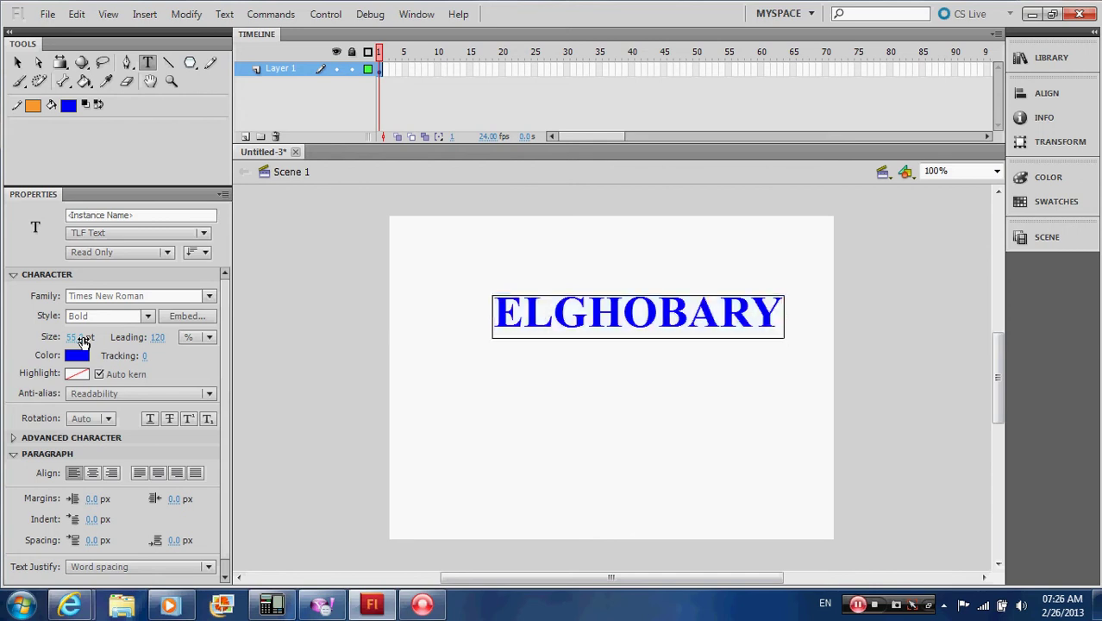
click(76, 356)
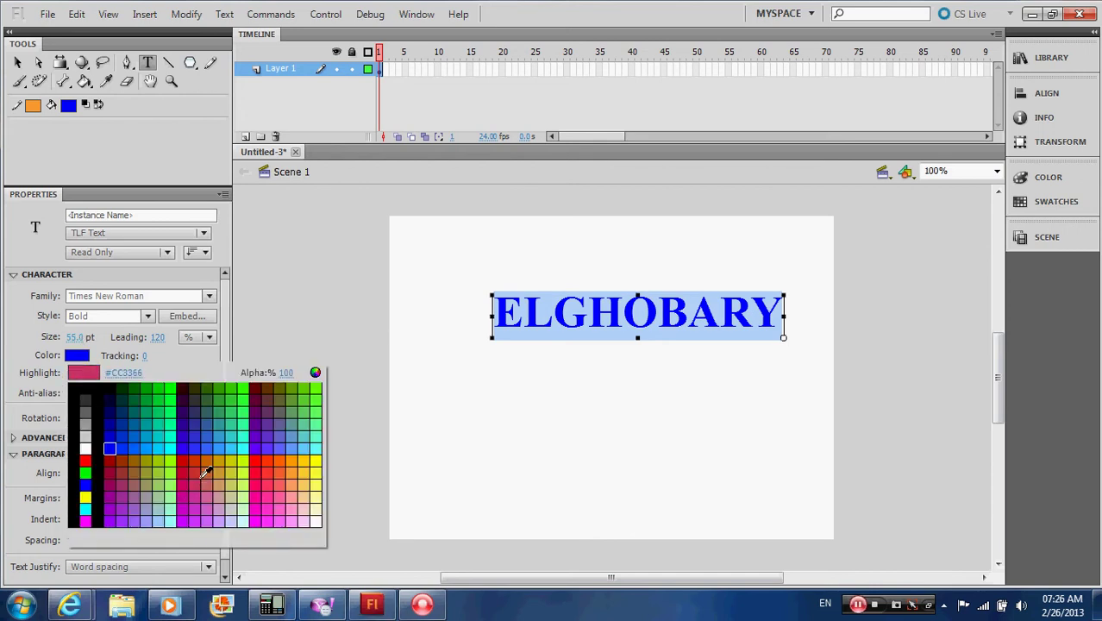
click(189, 445)
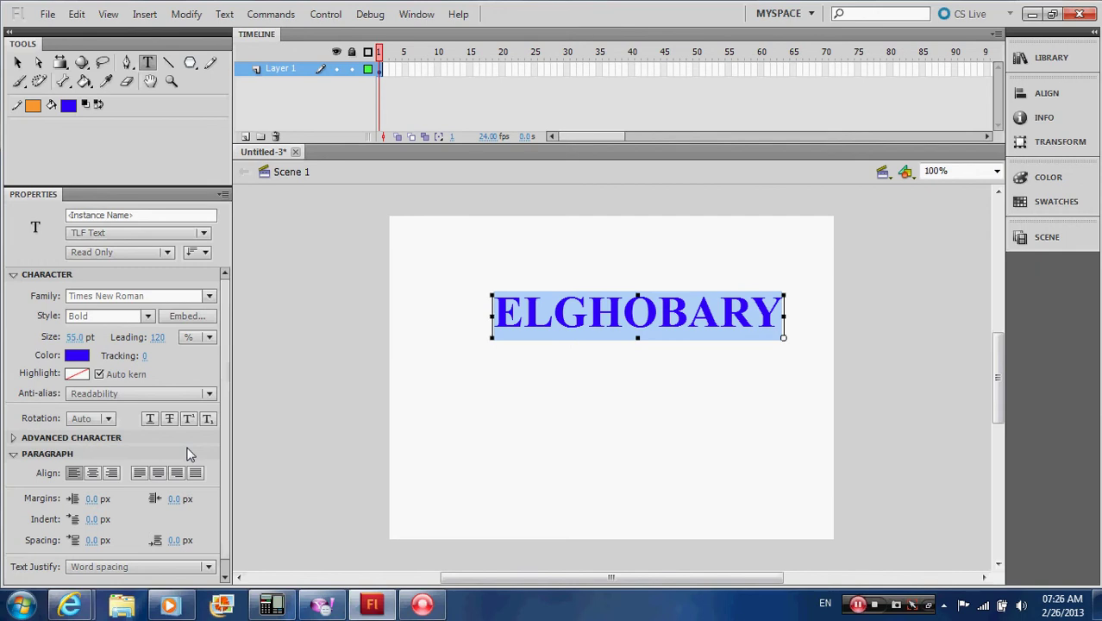
Color only the first letter of the word red
click(520, 316)
drag(520, 315, 495, 315)
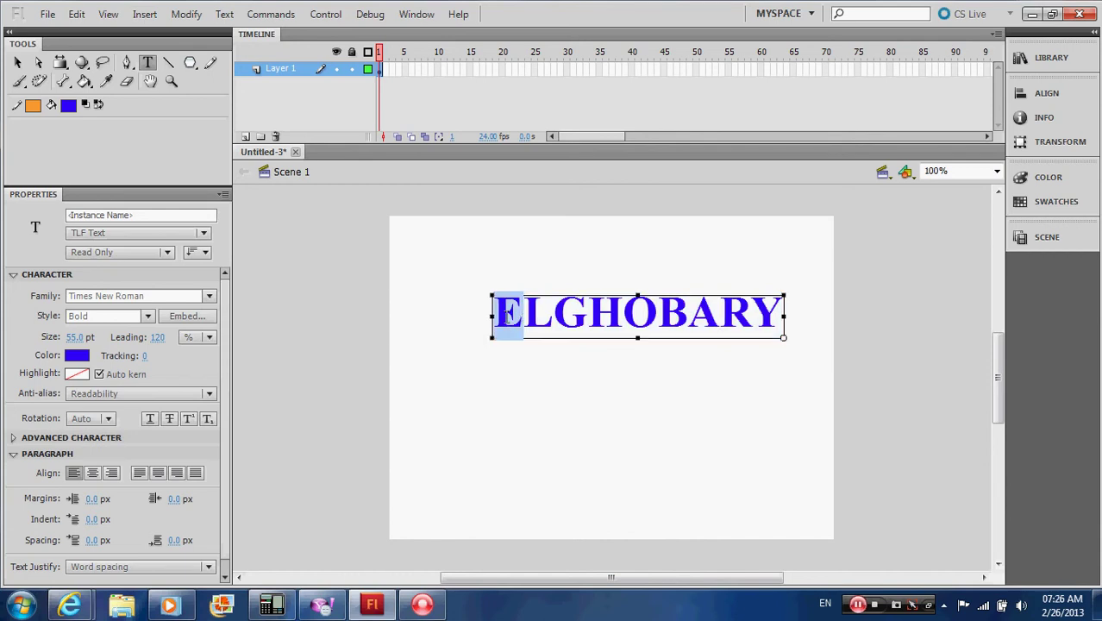
click(77, 373)
click(85, 460)
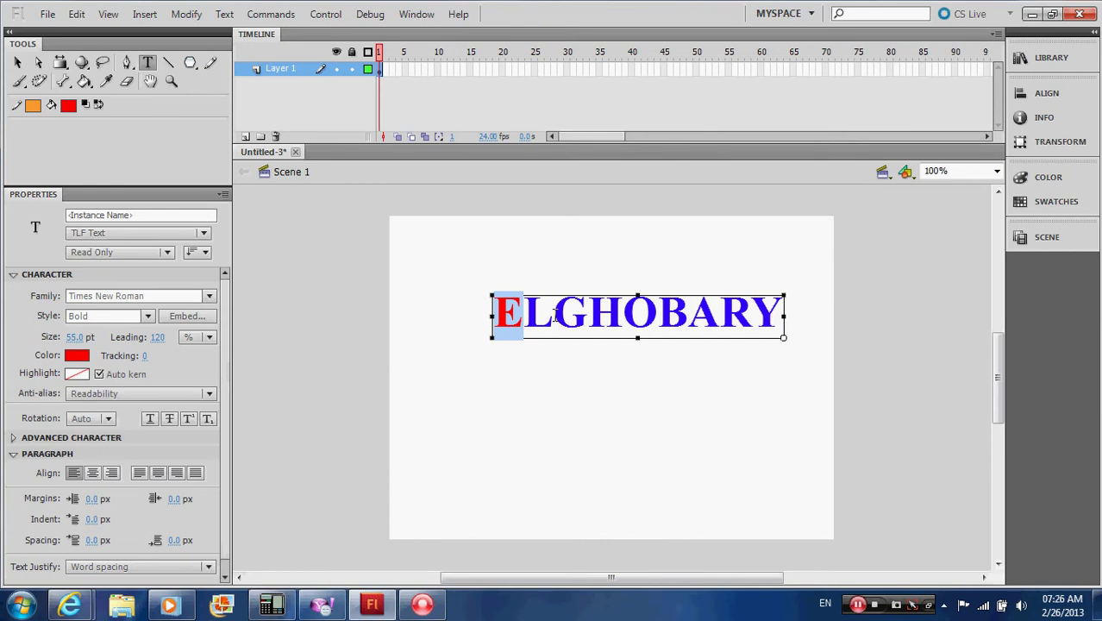
Color the third letter green (#00FF00) and the fourth letter red, and leave text editing with nothing selected
drag(553, 315, 587, 316)
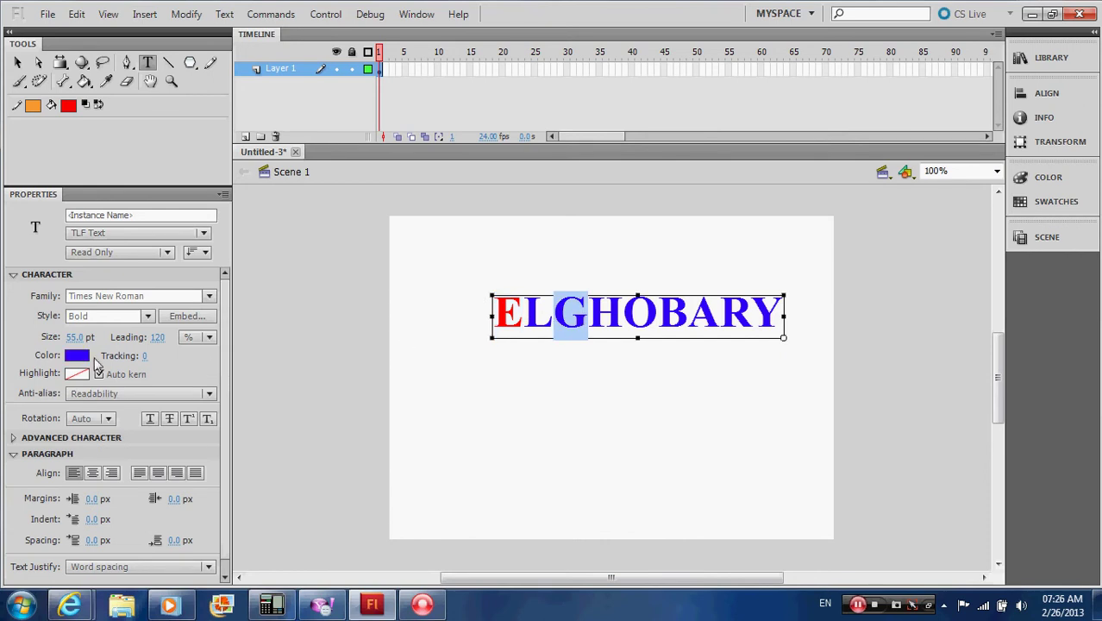
click(77, 355)
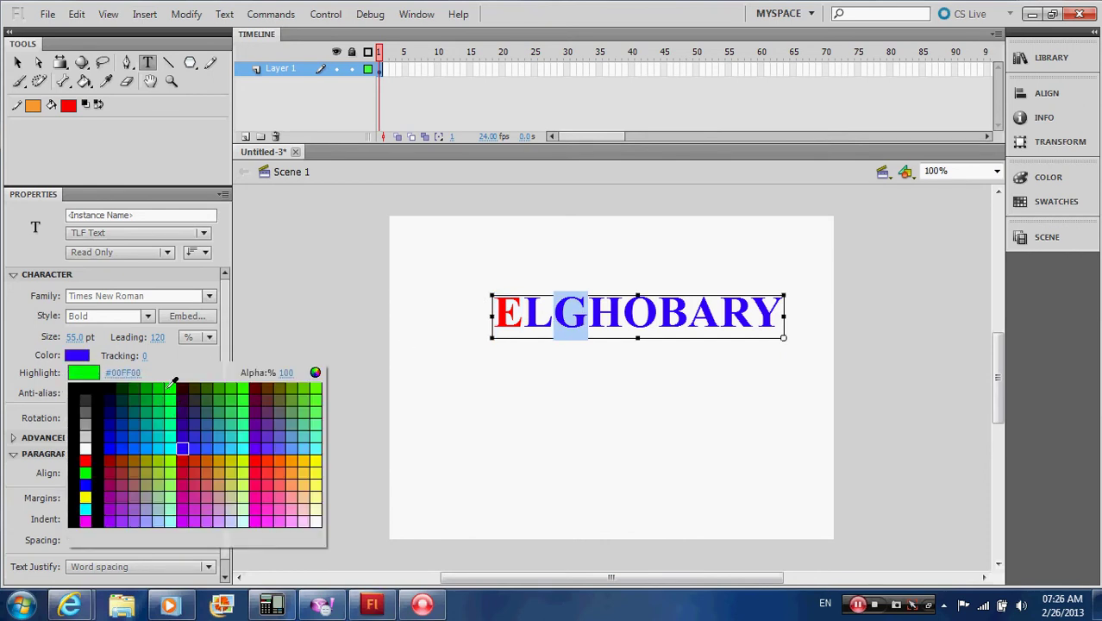
click(169, 388)
drag(589, 315, 622, 316)
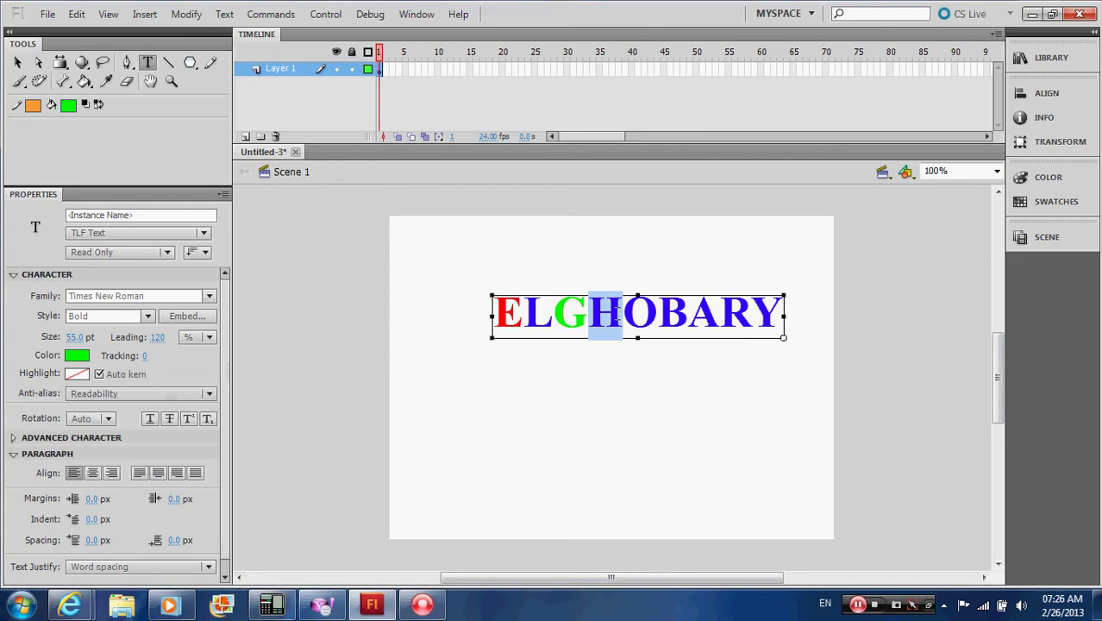
click(84, 355)
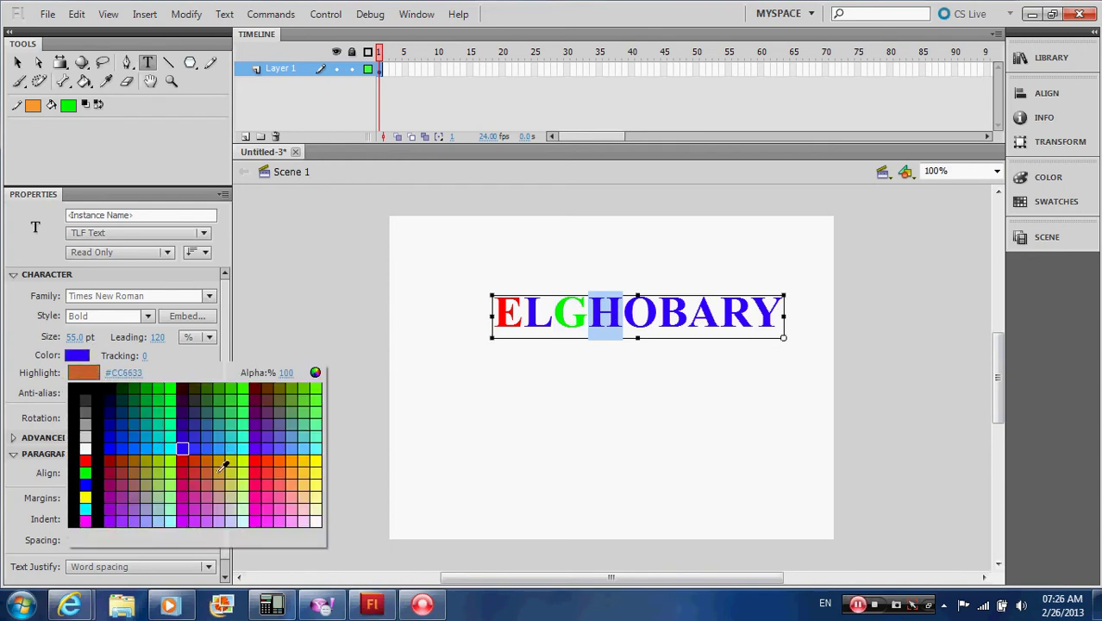
key(Escape)
click(260, 463)
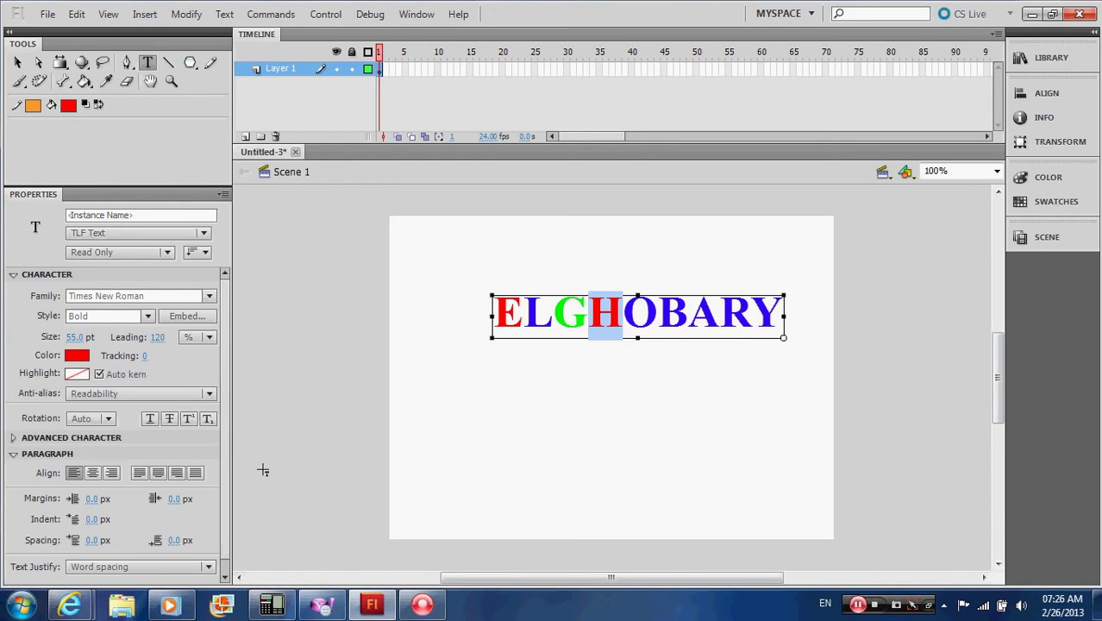
click(19, 66)
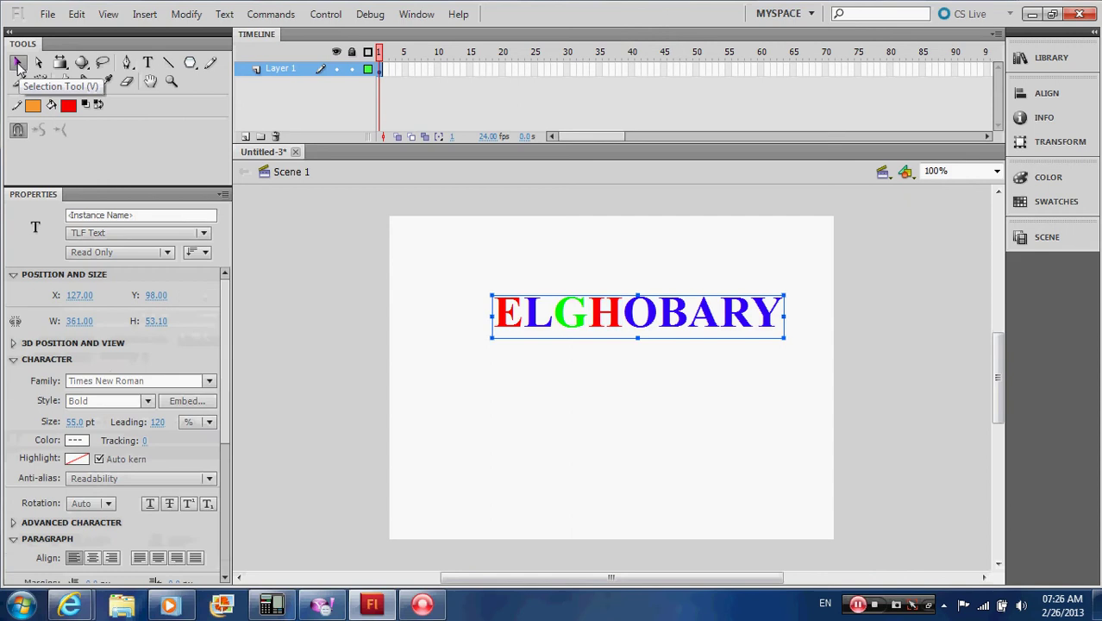
click(456, 338)
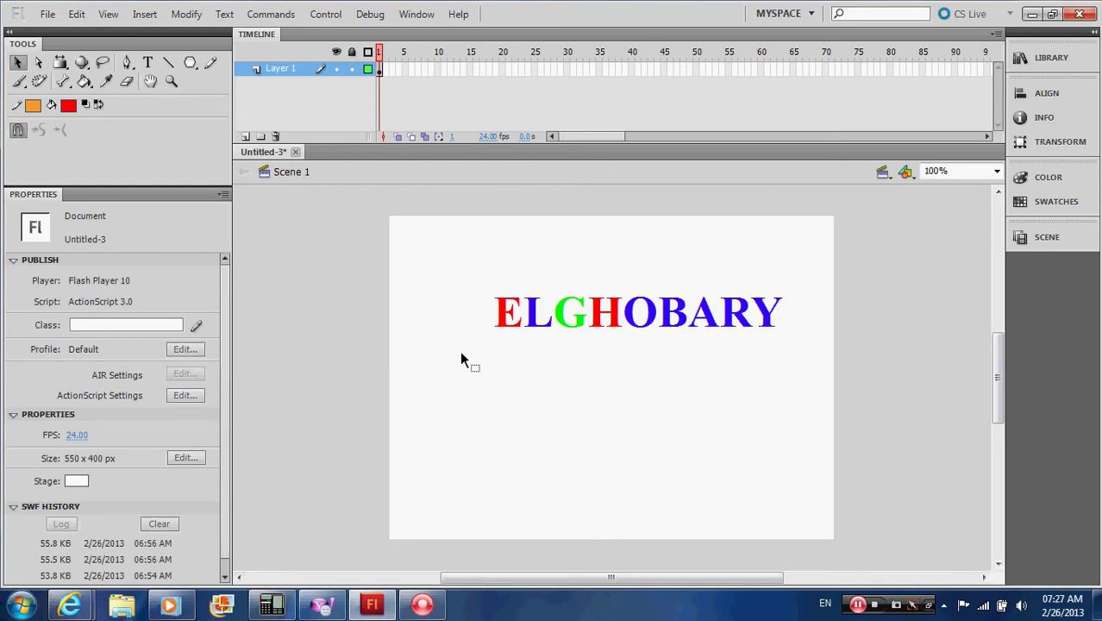
Select the text object and apply Break Apart twice to turn its letters into editable shapes
click(575, 312)
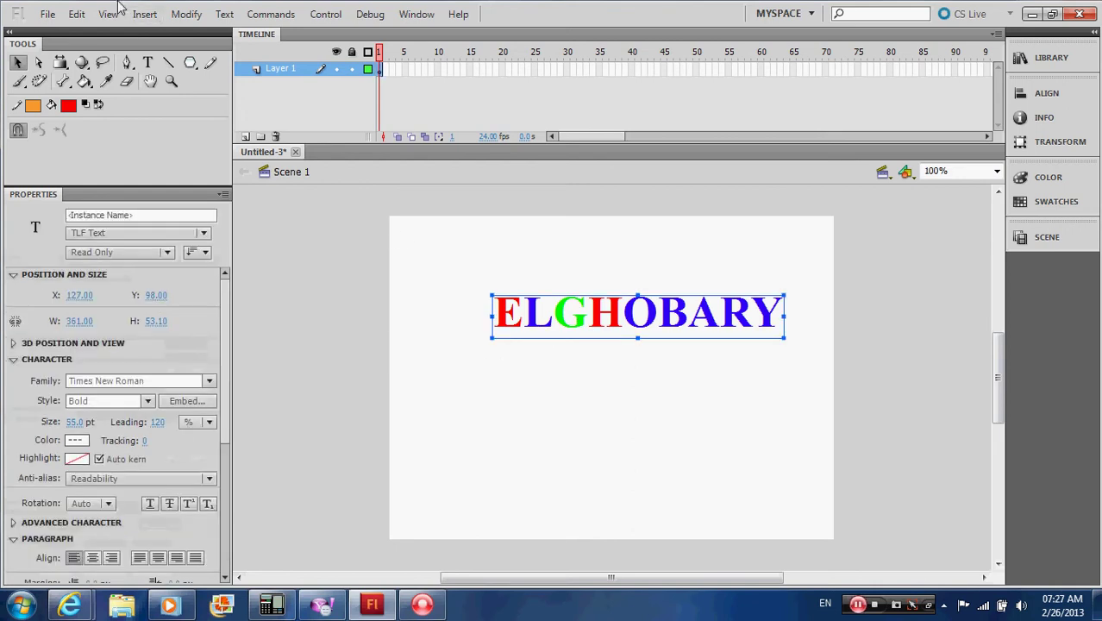
click(187, 13)
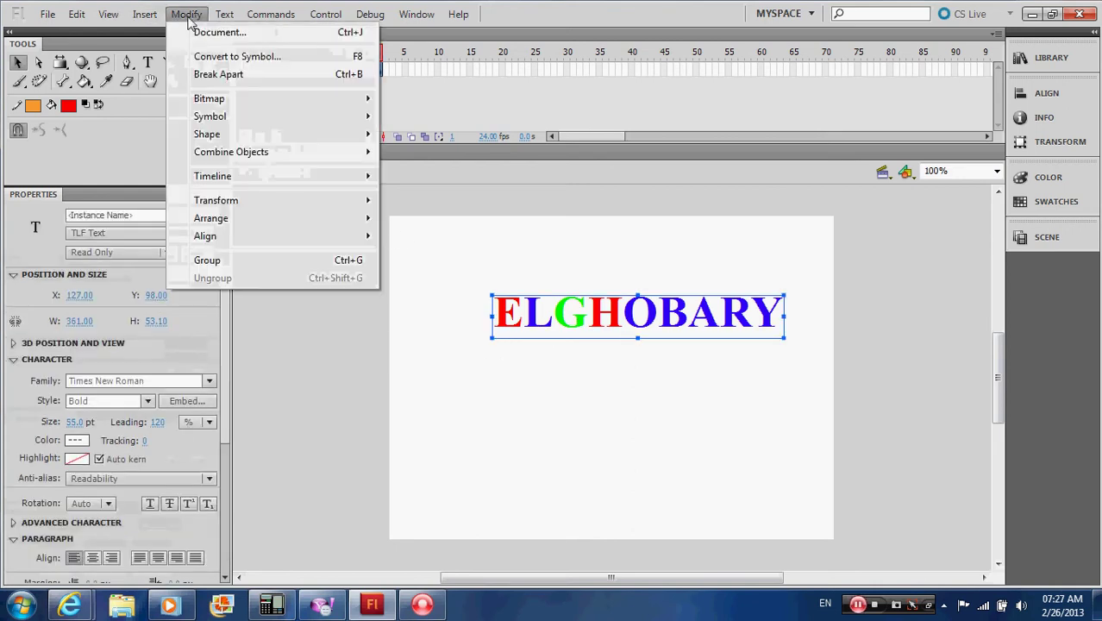
click(222, 76)
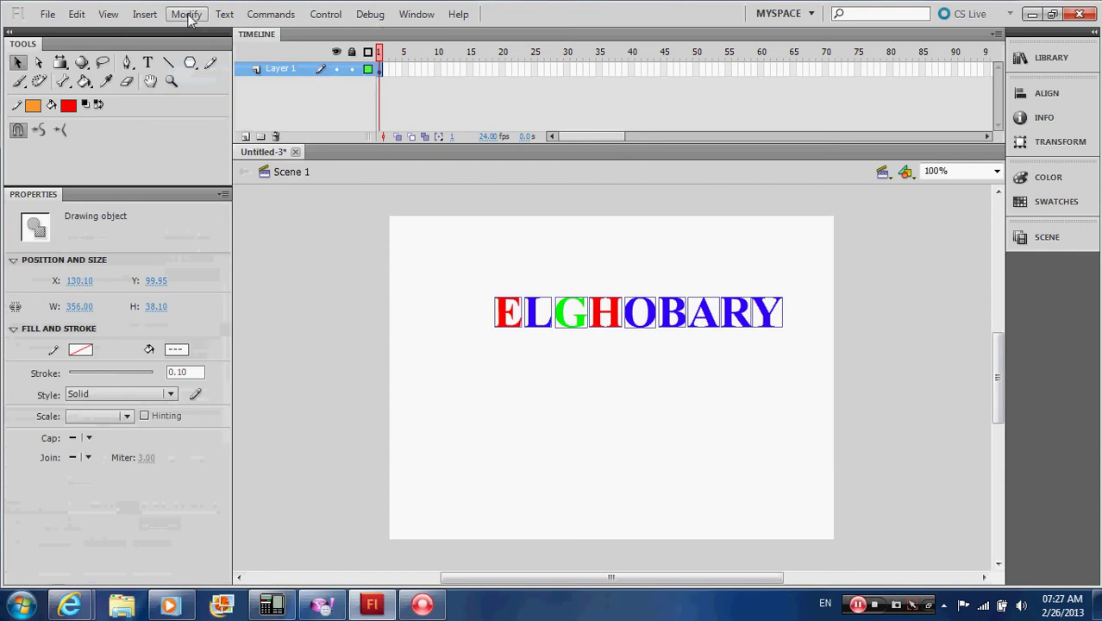
click(184, 14)
click(216, 75)
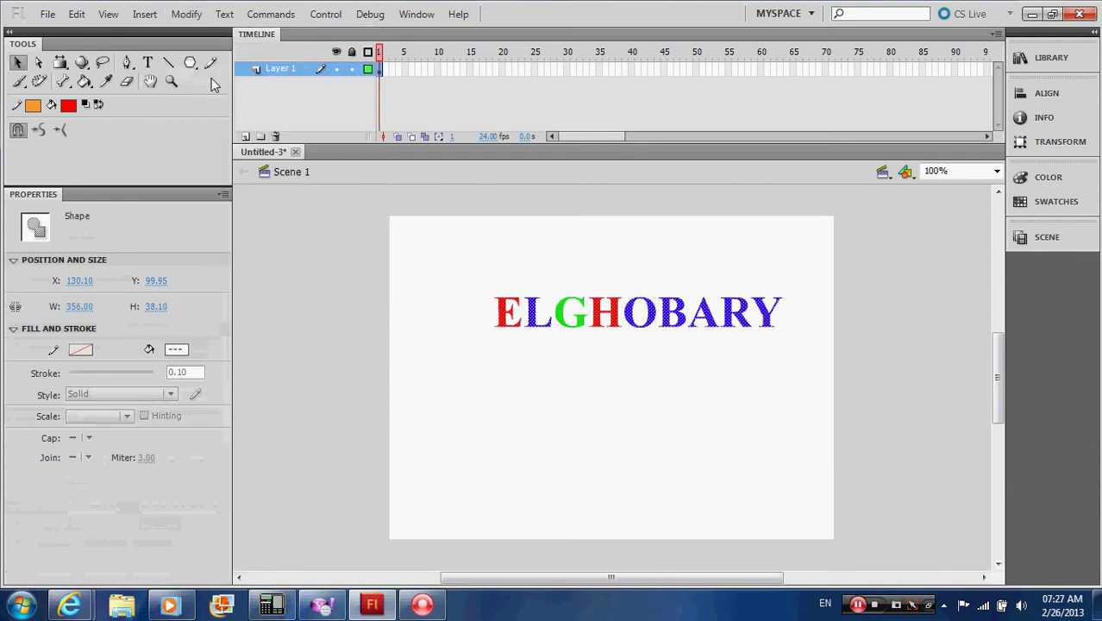
Move the red first letter and the blue second letter individually to the left, leaving gaps between them and the rest of the word
click(565, 375)
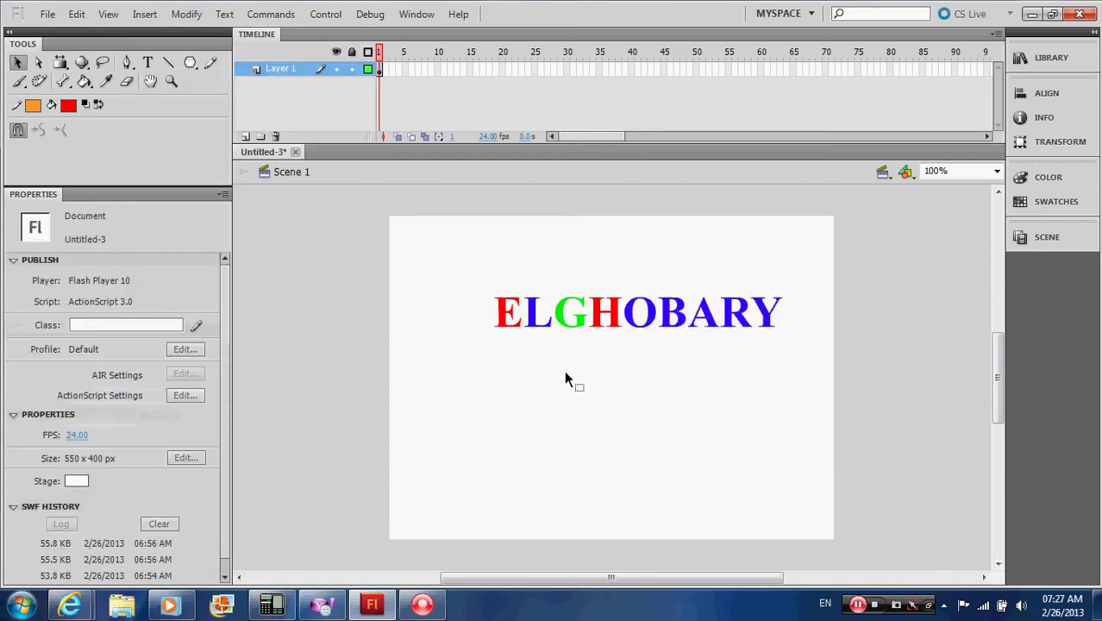
click(507, 322)
mouse_move(507, 322)
mouse_down()
mouse_move(484, 326)
mouse_move(524, 322)
mouse_up()
click(537, 323)
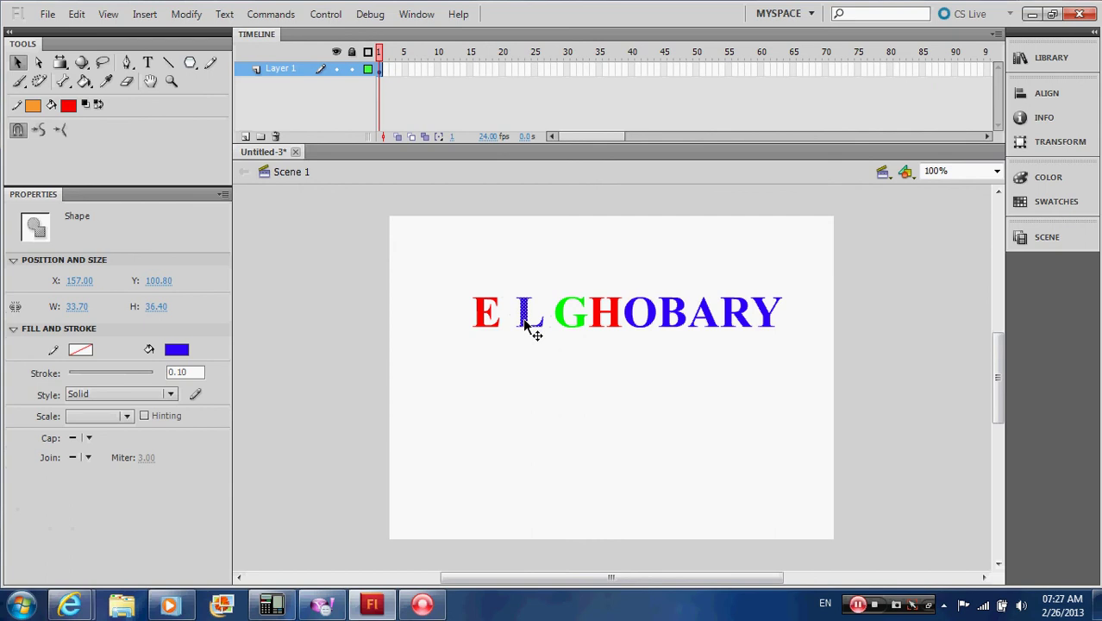
Reshape the deselected first letter by pulling its left, top and bottom edges outward into curved bulges
click(537, 394)
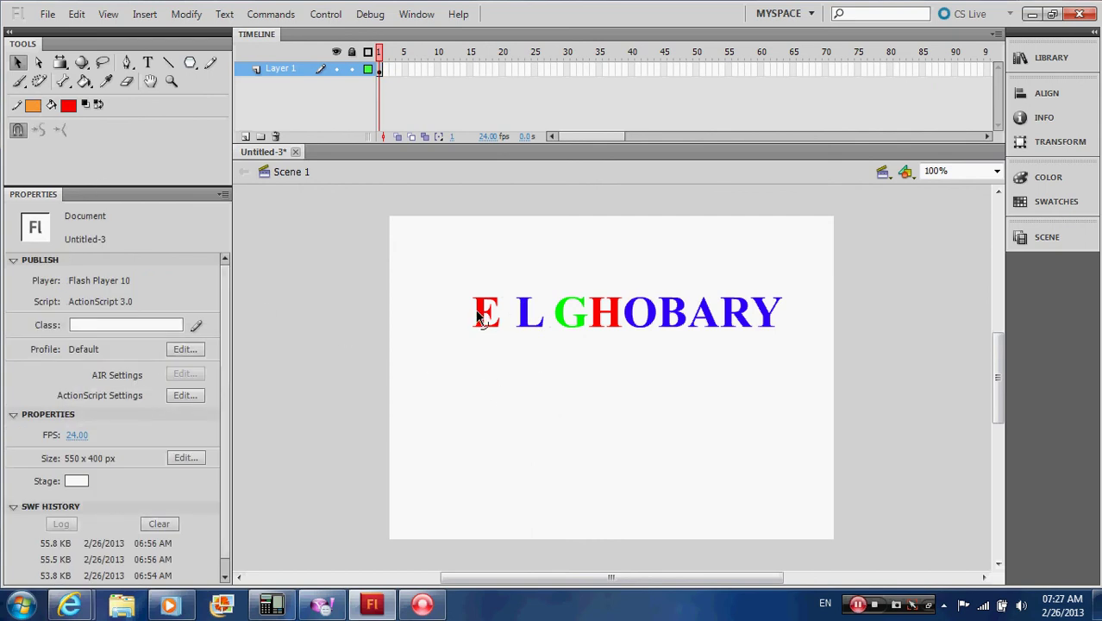
drag(471, 317, 486, 294)
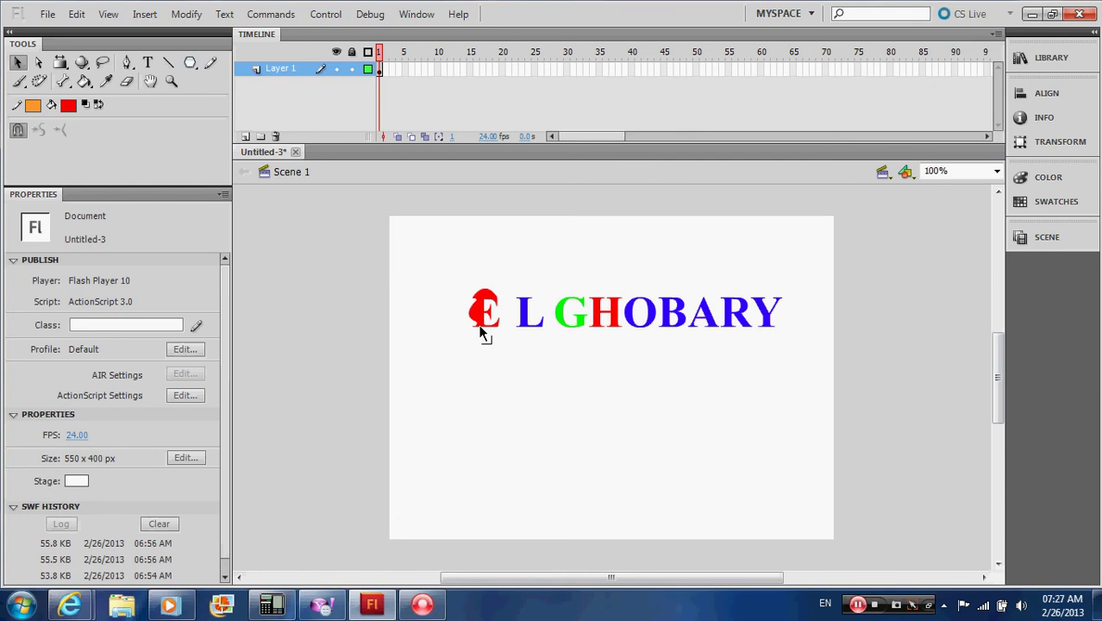
drag(480, 327, 482, 337)
Fill all the letter shapes of the word with the preset red-to-black radial gradient, and leave them deselected
drag(443, 265, 814, 403)
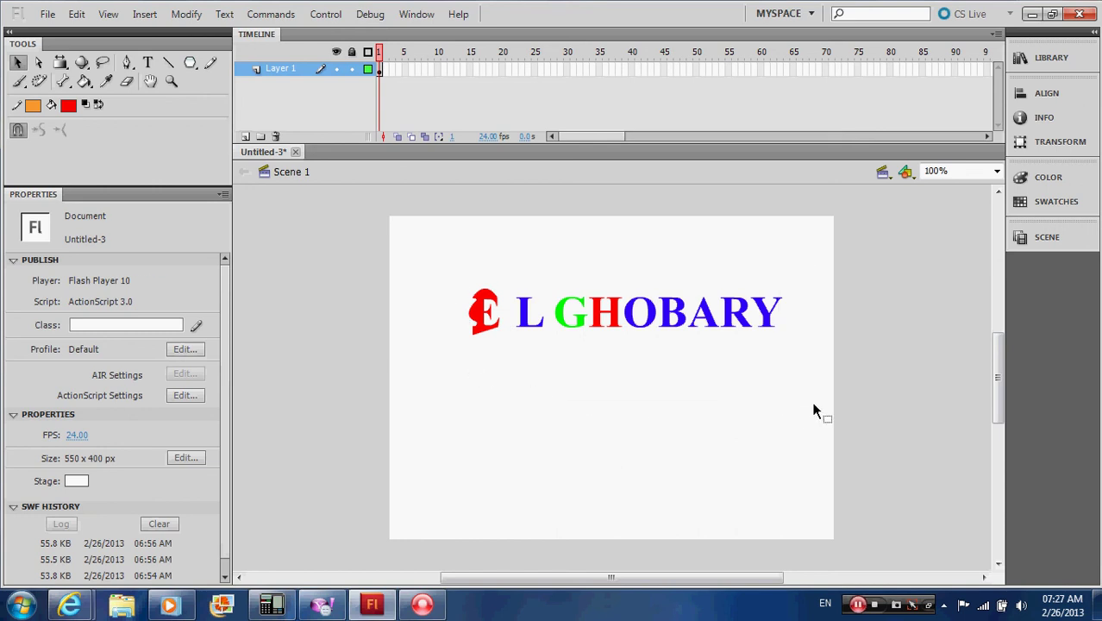
click(67, 107)
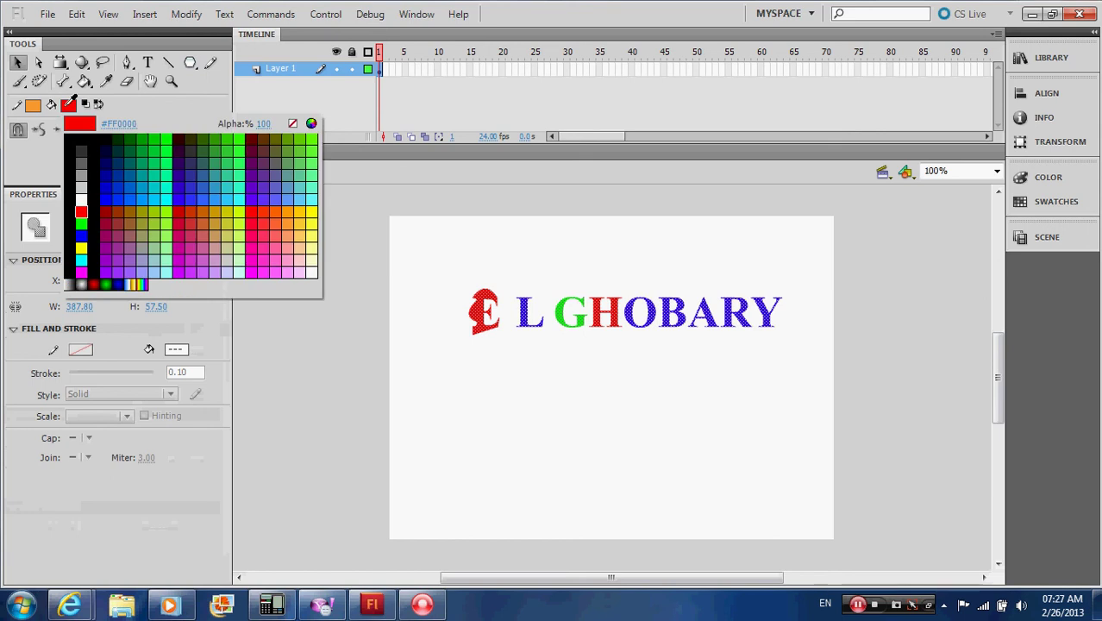
click(95, 283)
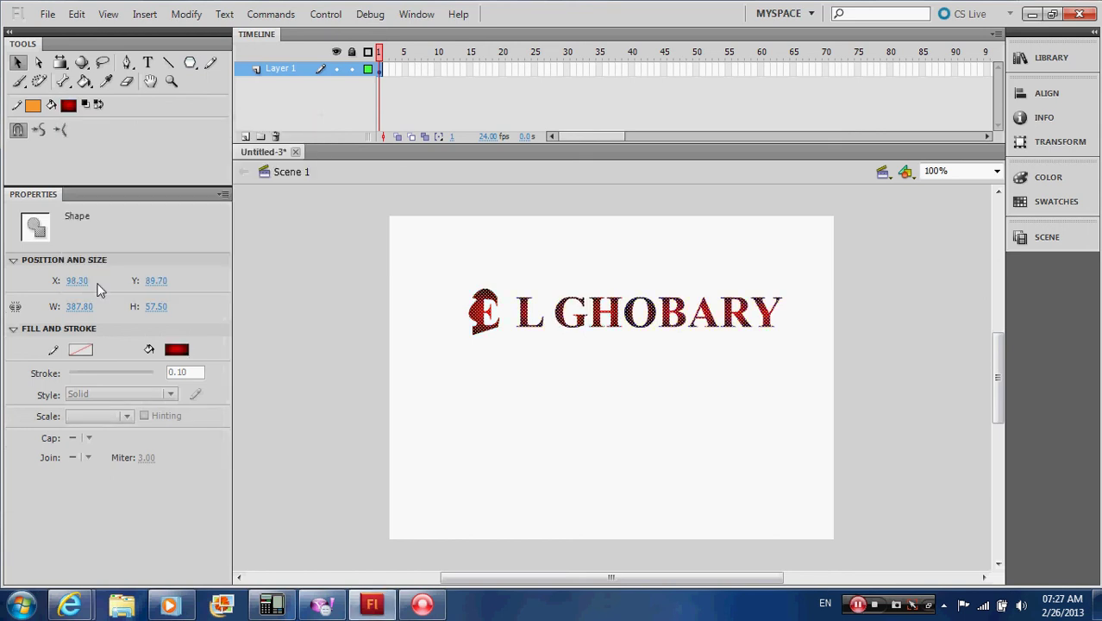
click(569, 396)
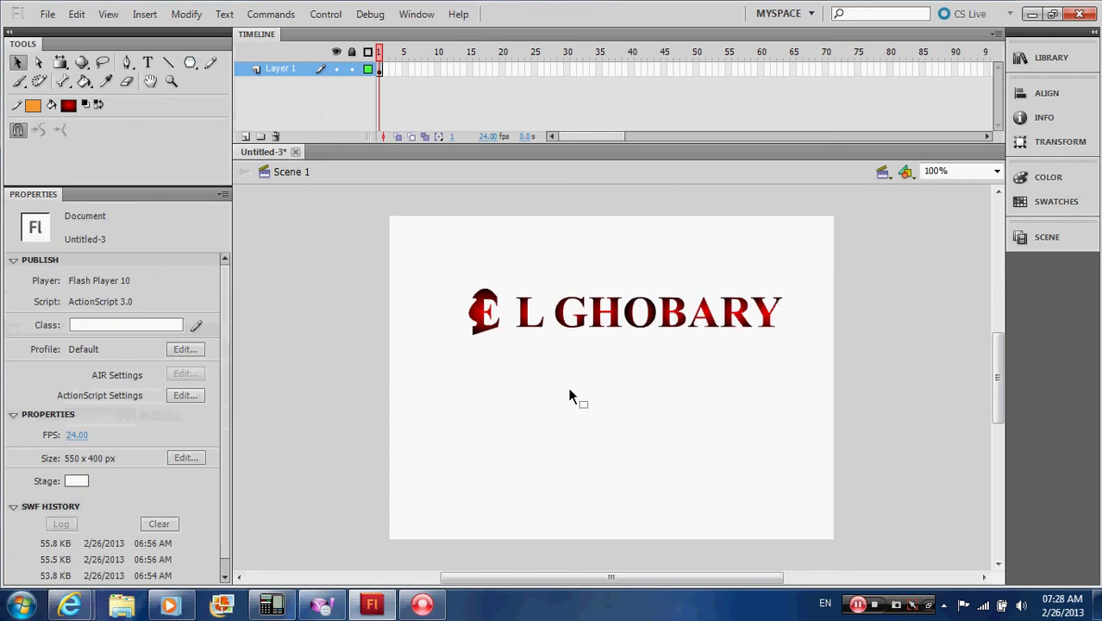